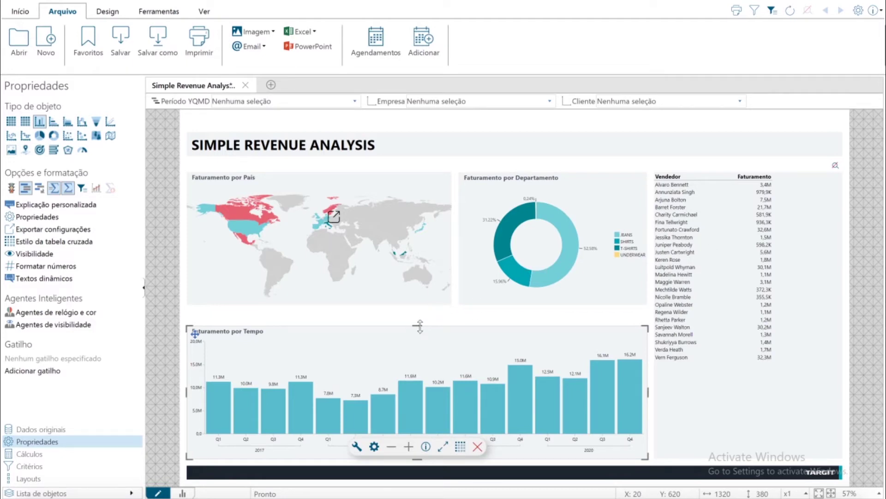
Enlarge the Faturamento por Tempo chart to examine its quarterly bars, and return to the full report view
left_click(444, 447)
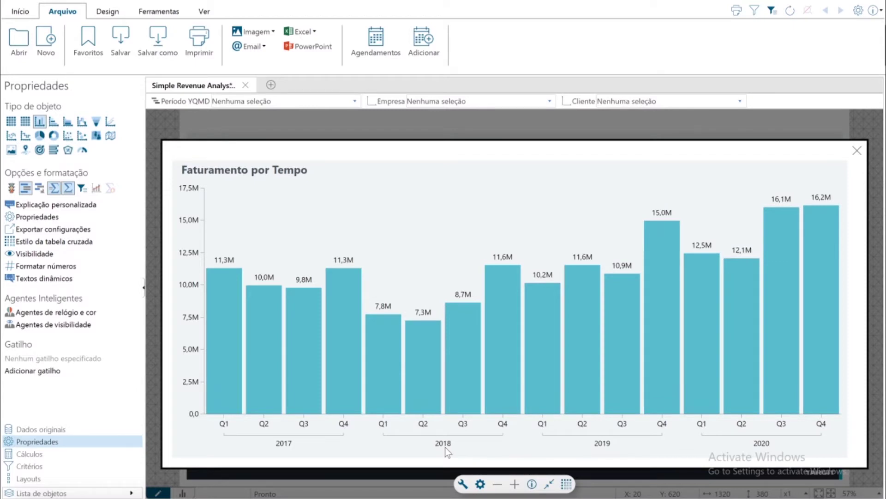
left_click(549, 484)
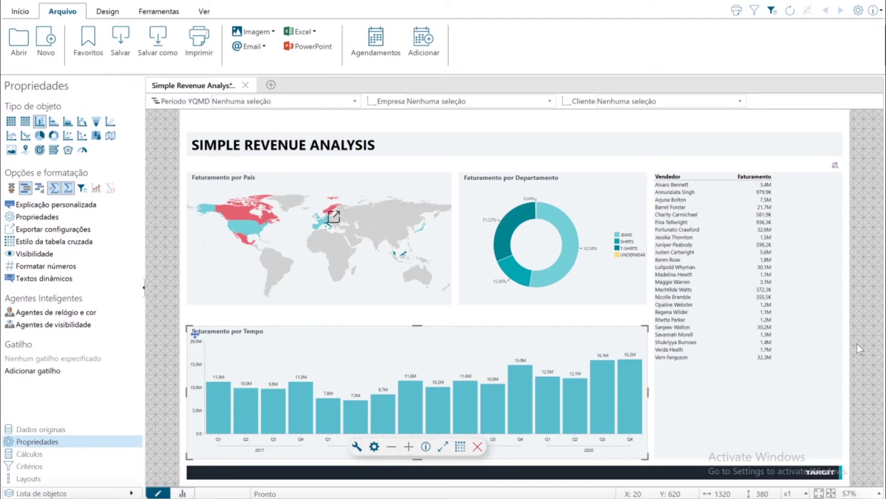
Add a measure selector to the report's criteria bar and use it to replace Faturamento with Lucro
right_click(797, 97)
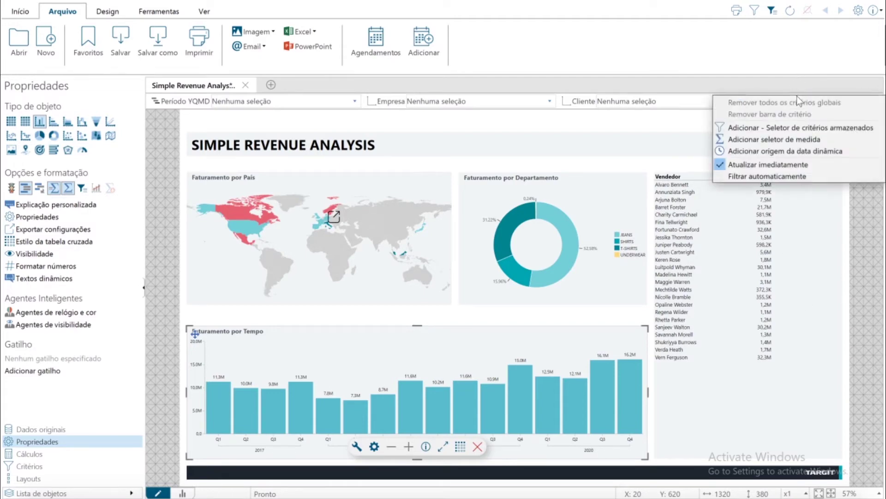
left_click(798, 140)
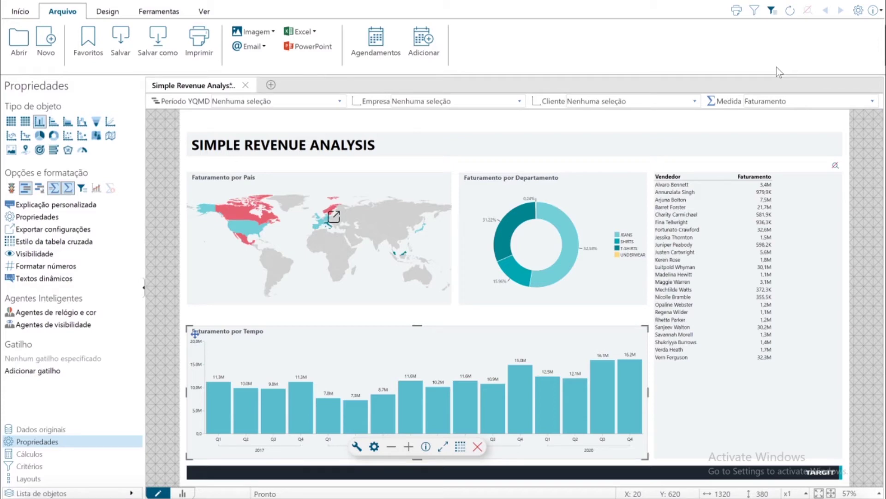
left_click(876, 101)
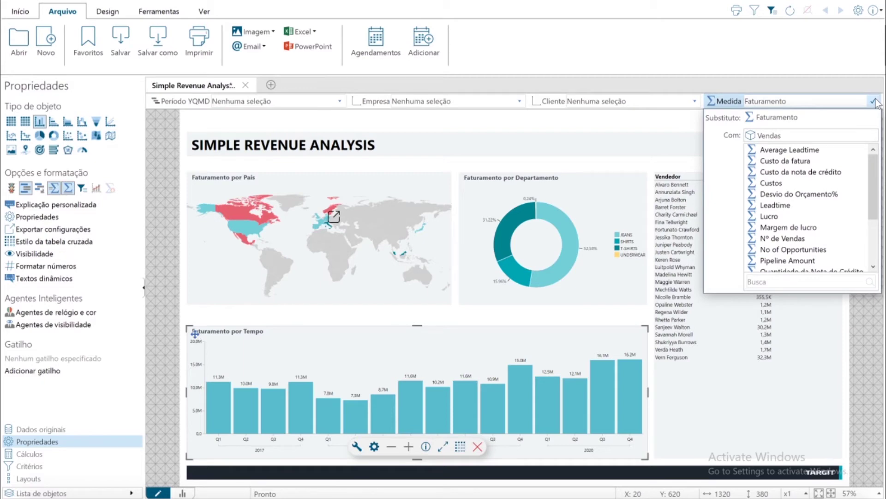
left_click(768, 216)
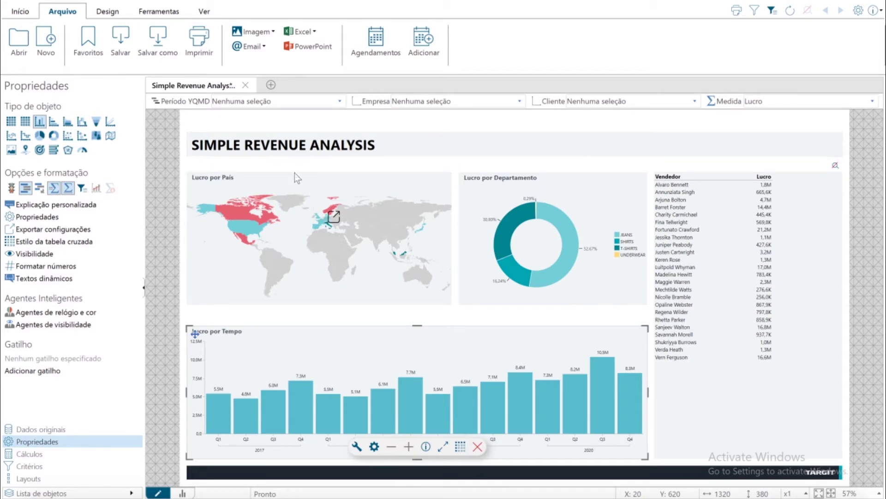
Examine the dynamic title expression in the country map chart's properties and close them
left_click(328, 176)
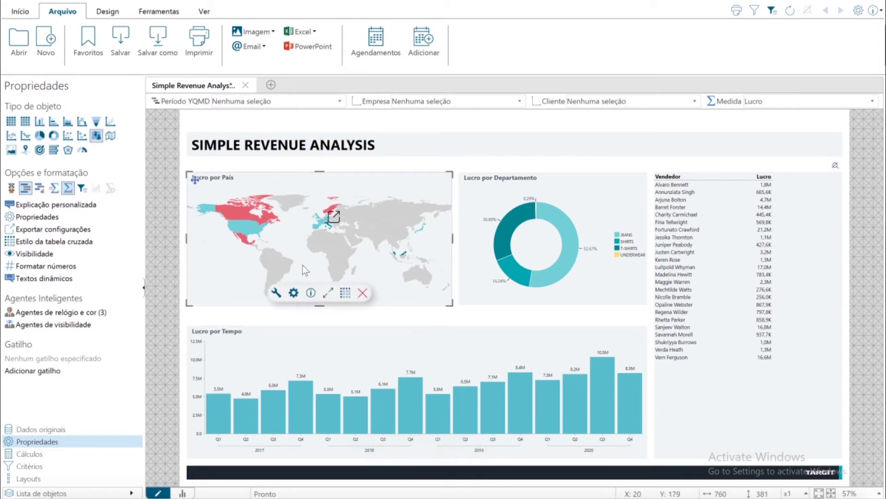
left_click(294, 294)
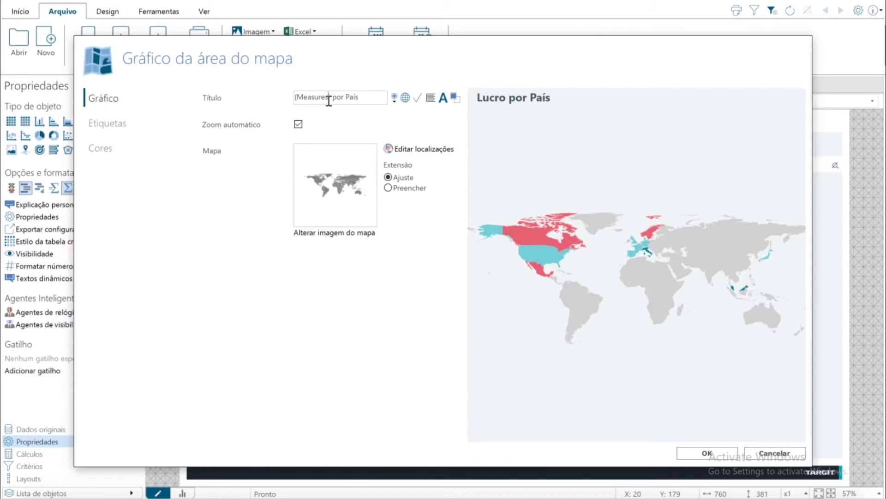
left_click(688, 452)
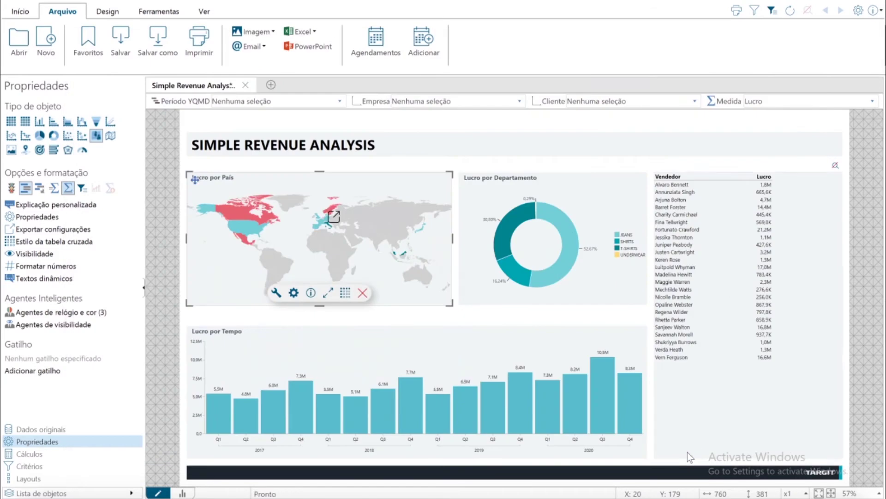
Switch the report's measure to Nº de Vendas with the measure selector
left_click(872, 103)
scroll(879, 194, "down", 2)
left_click_drag(880, 195, 880, 224)
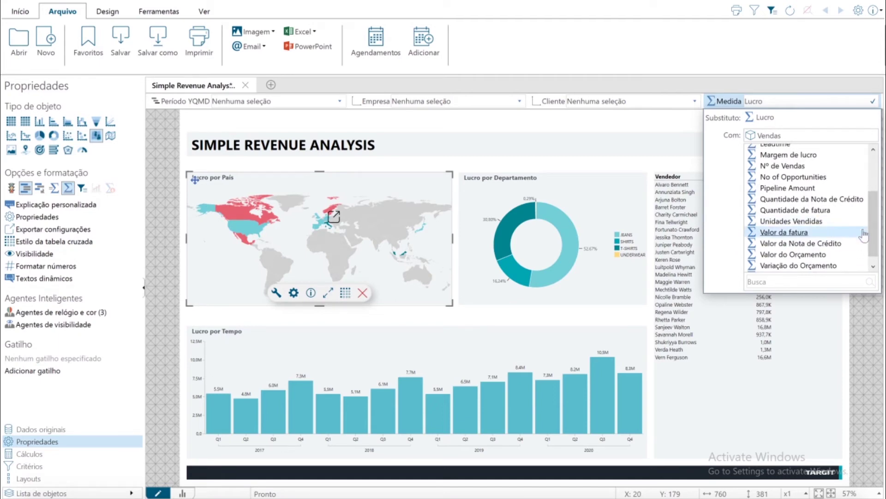
left_click(812, 165)
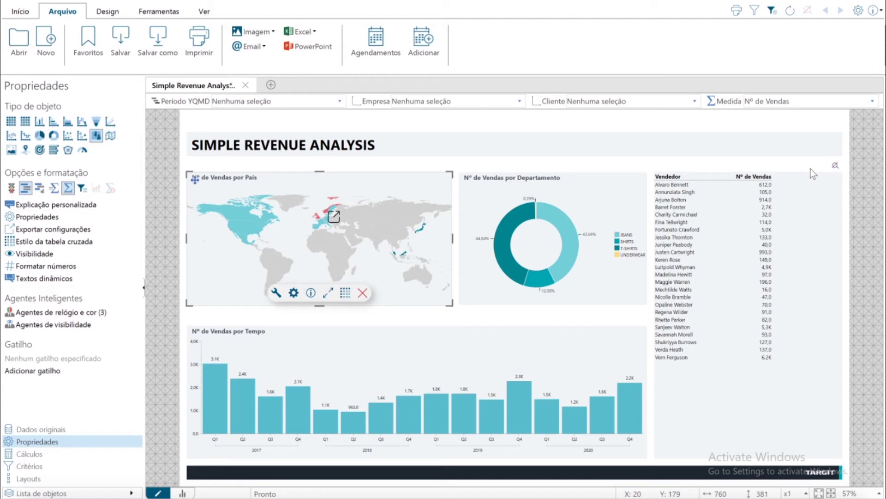
Try Pipeline Amount as the report's measure and return the selector to Faturamento
left_click(873, 102)
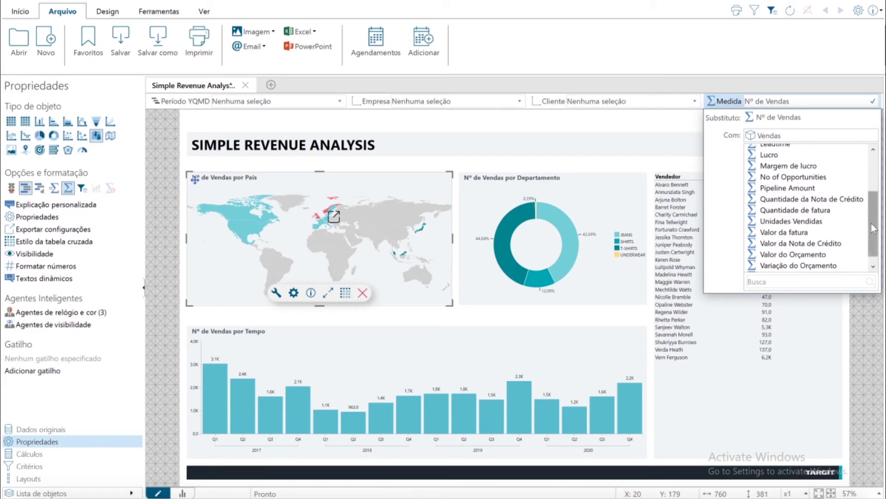
mouse_move(873, 229)
left_mouse_down()
mouse_move(873, 211)
mouse_move(873, 241)
mouse_move(873, 186)
mouse_move(875, 236)
left_mouse_up()
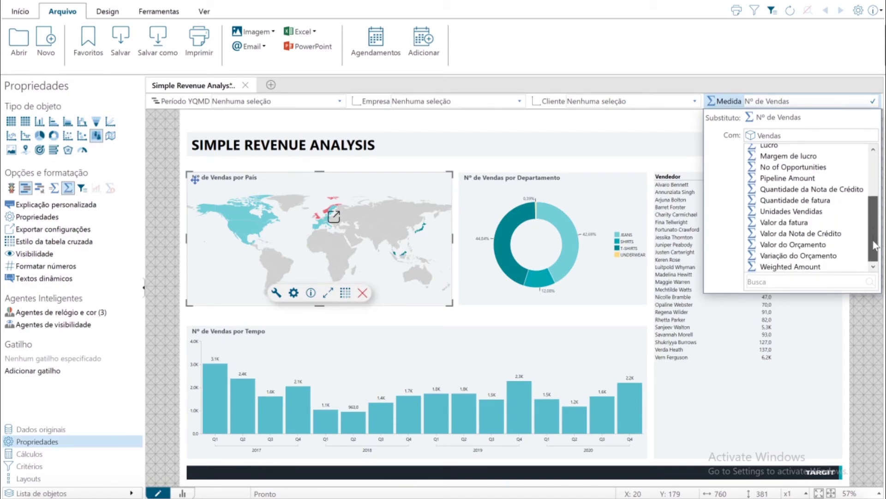
scroll(874, 247, "up", 3)
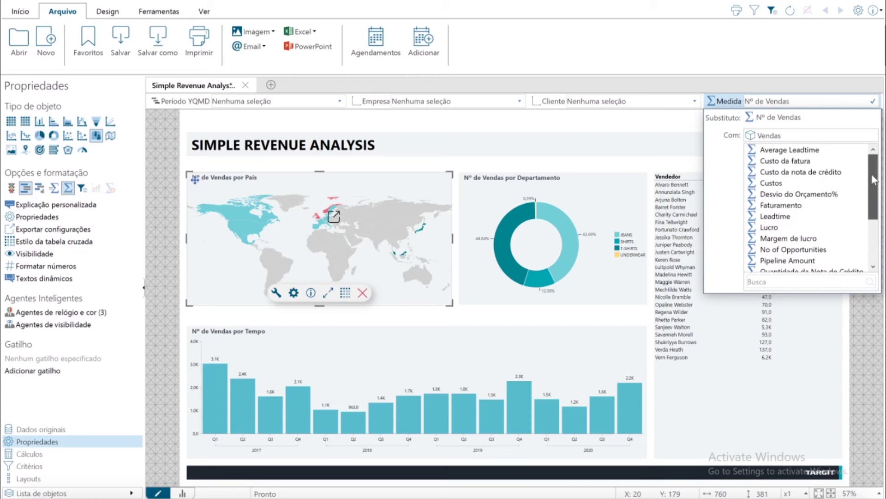
left_click(788, 257)
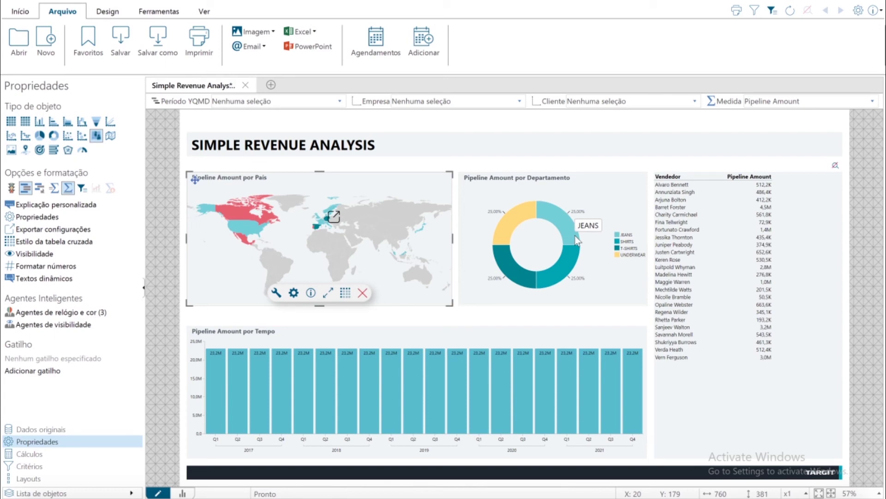
left_click(866, 105)
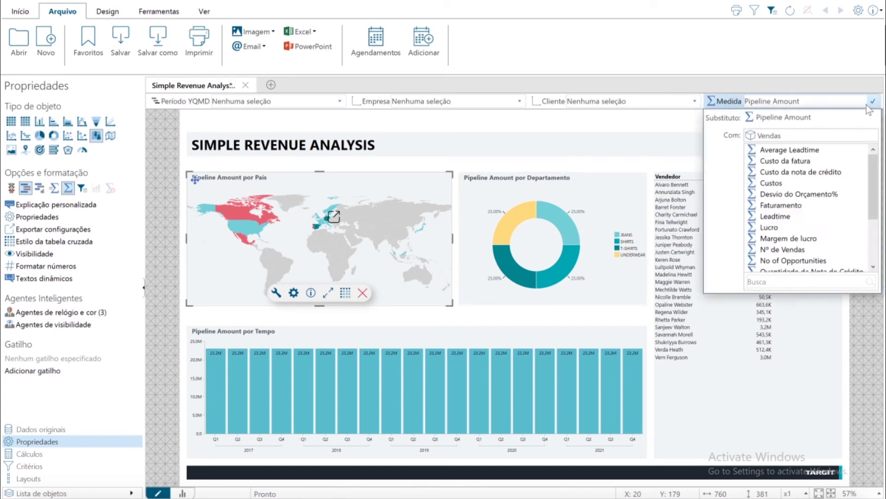
left_click(793, 205)
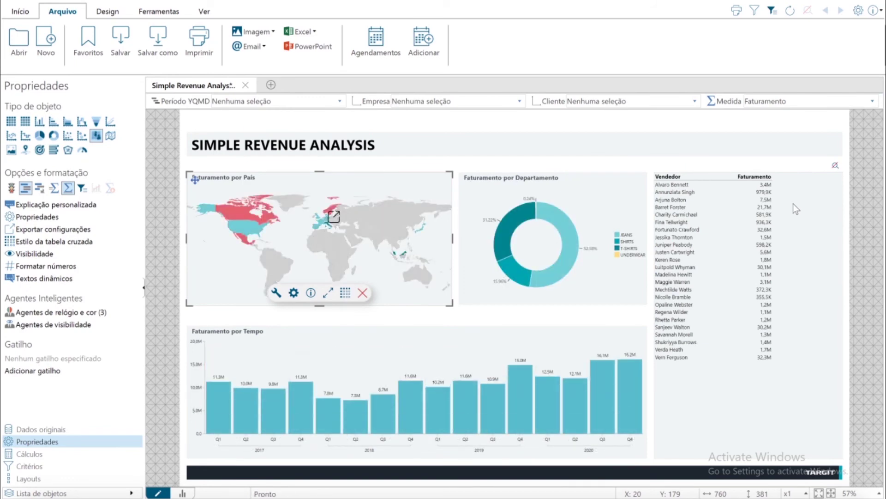
Limit the measure selector's list to Faturamento, Custos, Lucro, Nº de Vendas and Unidades Vendidas
right_click(724, 105)
left_click(730, 106)
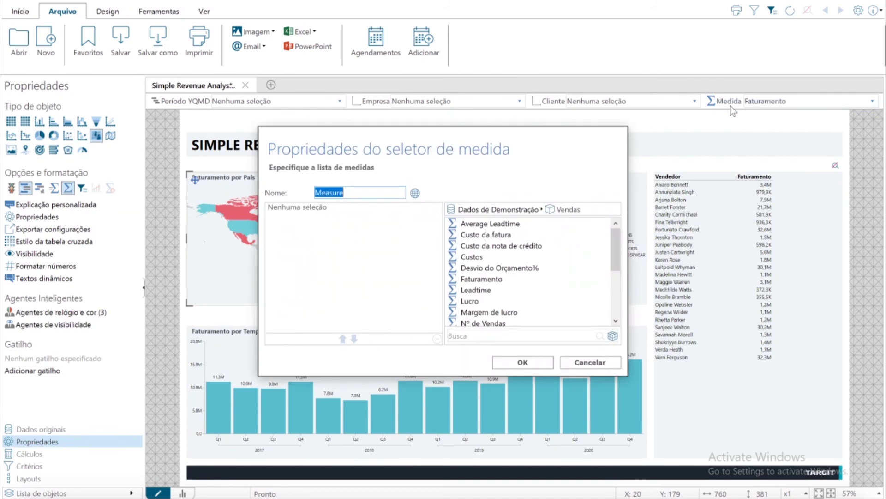
left_click(387, 246)
double_click(517, 284)
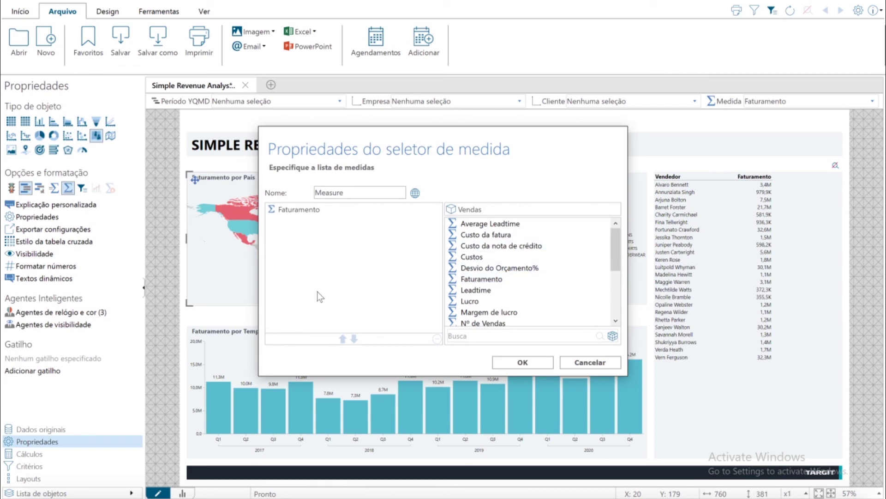
double_click(477, 258)
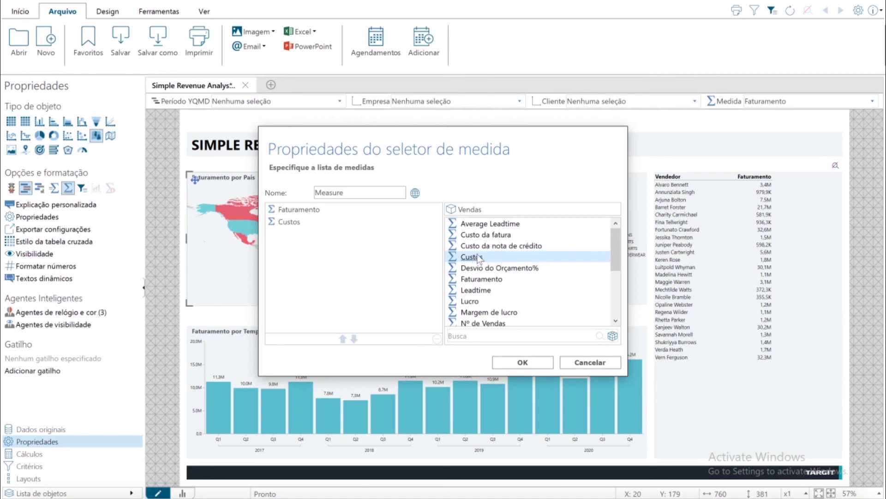
double_click(484, 300)
double_click(494, 323)
scroll(490, 277, "down", 3)
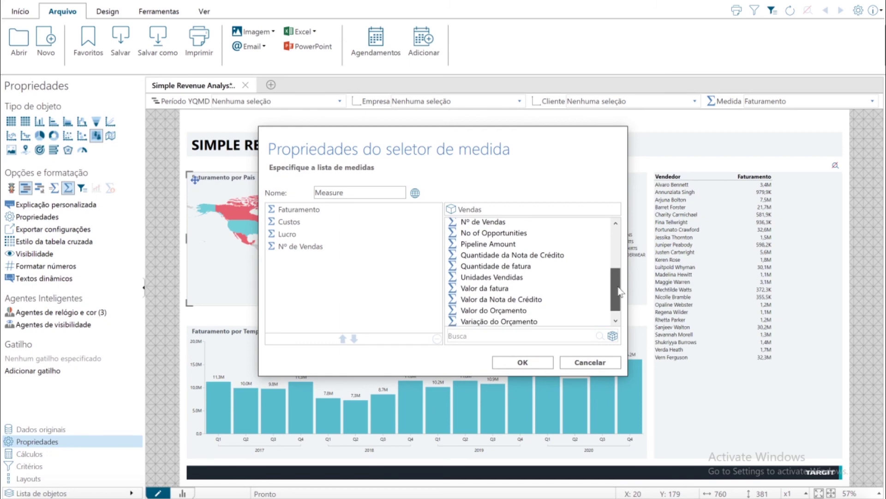
double_click(511, 278)
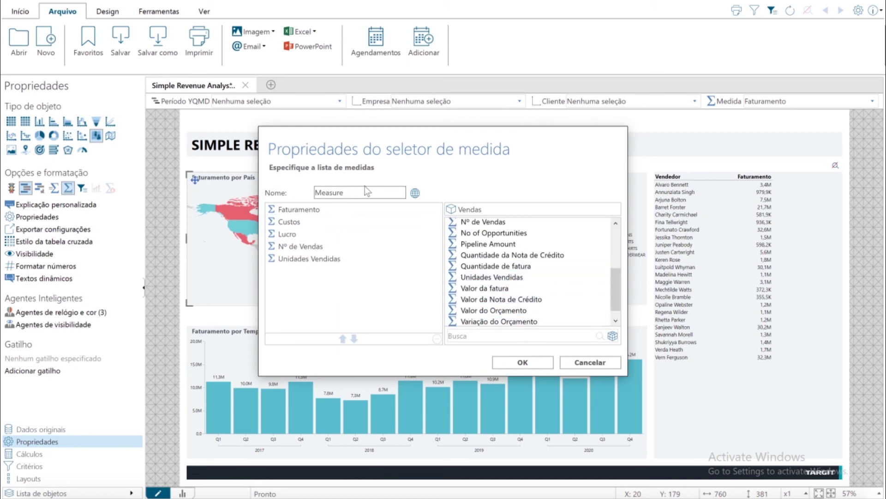
Name the measure selector "Selecione uma medida:" and apply its properties
left_click_drag(365, 187, 220, 187)
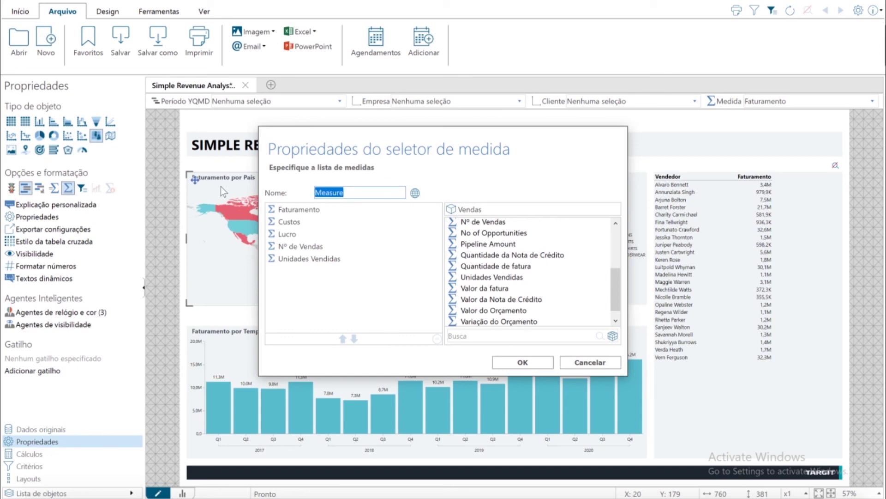
type("Selecione uma medida:")
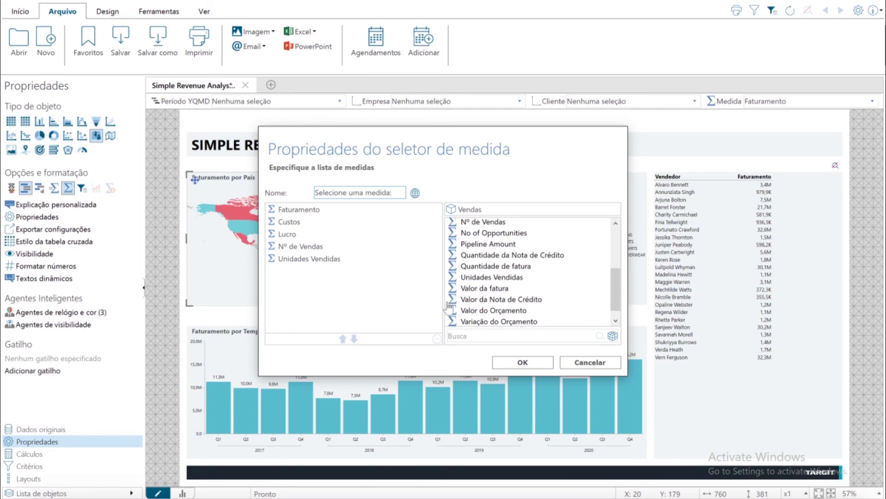
left_click(519, 362)
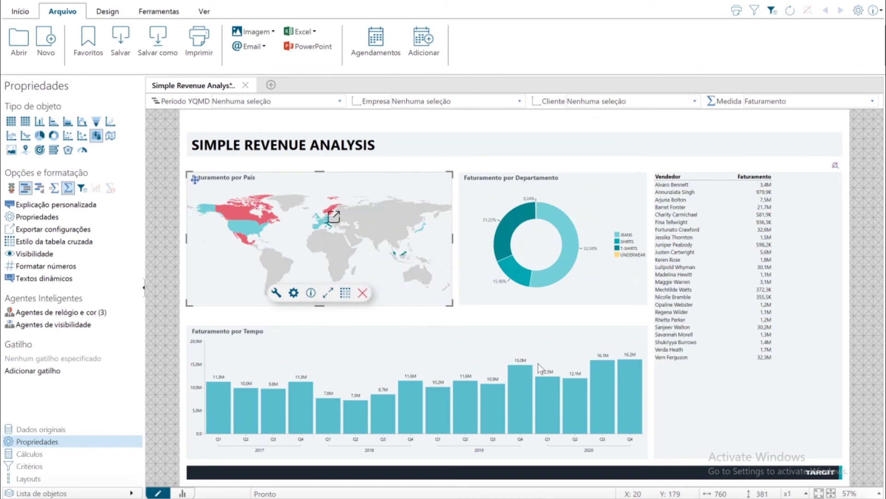
Replace Faturamento with Lucro using the customized list of measures
left_click(872, 103)
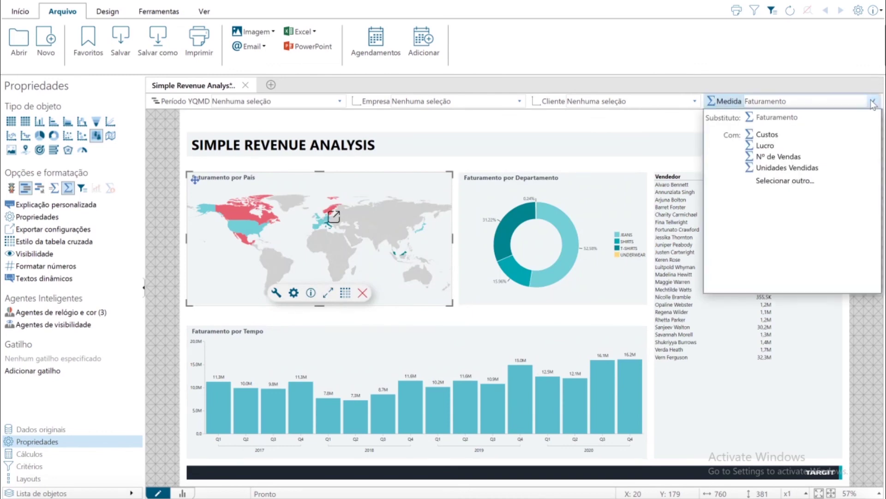
left_click(766, 145)
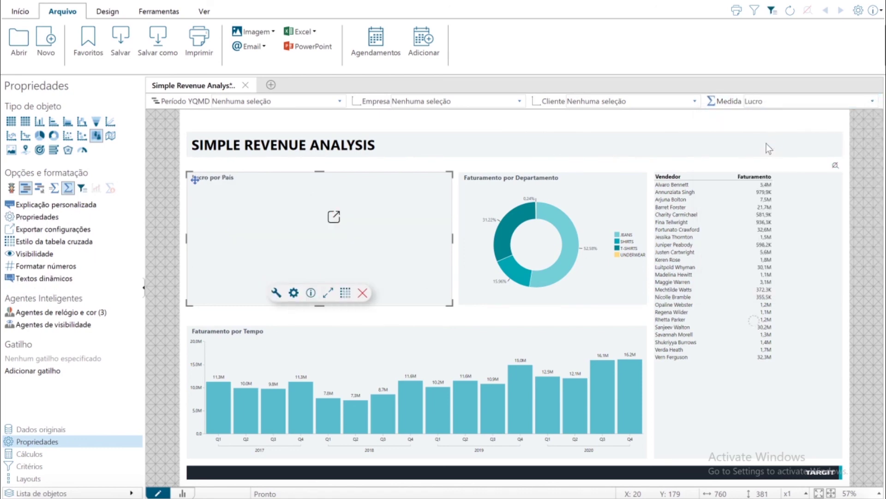